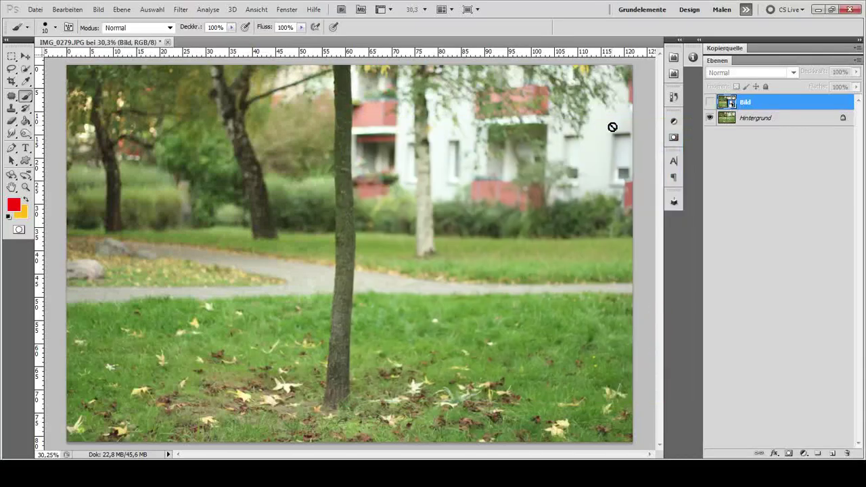
Step: Compare the Bild layer against the background, leave it visible, and add a white layer mask
left_click(711, 103)
left_click(711, 103)
left_click(711, 103)
left_click(712, 102)
left_click(711, 103)
left_click(711, 102)
left_click(711, 103)
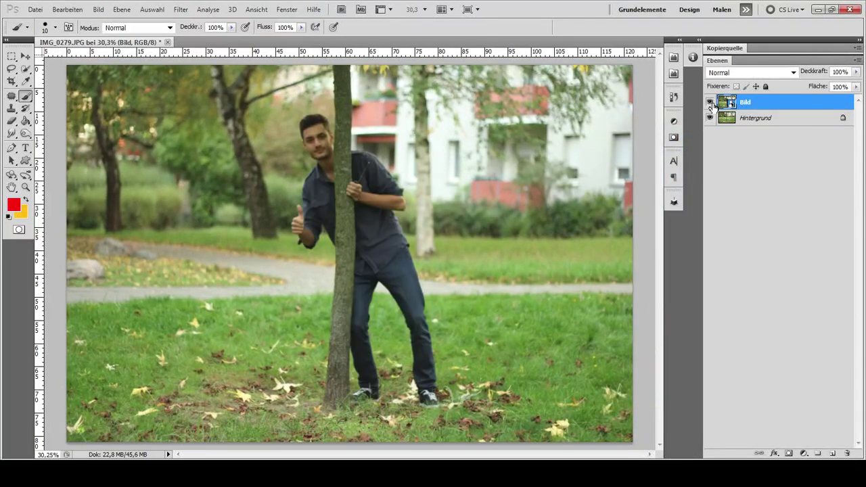
left_click(791, 454)
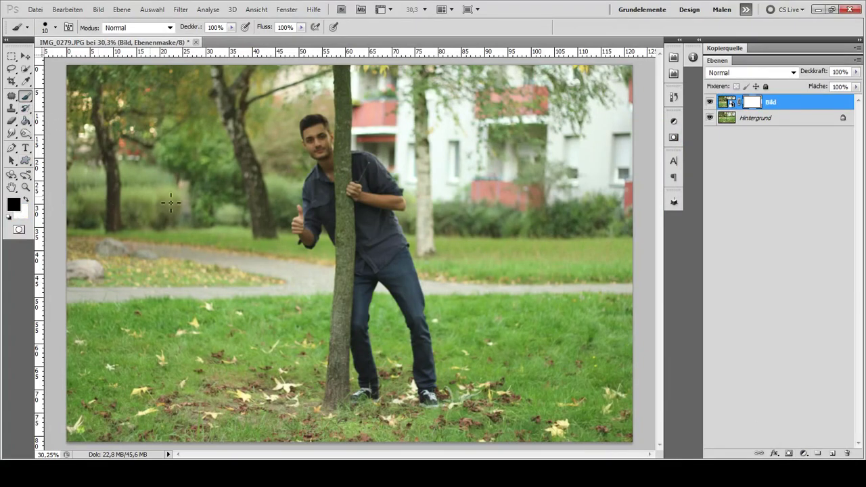
Step: With an enlarged soft black brush, mask out the man's shoulder and torso right of the tree
right_click(450, 189)
mouse_move(472, 205)
left_mouse_down()
mouse_move(487, 208)
mouse_move(496, 230)
left_mouse_up()
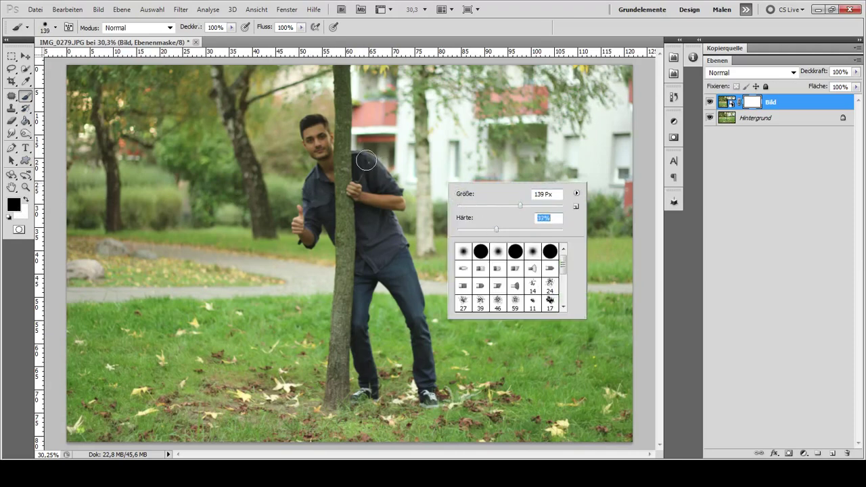
left_click_drag(356, 149, 355, 197)
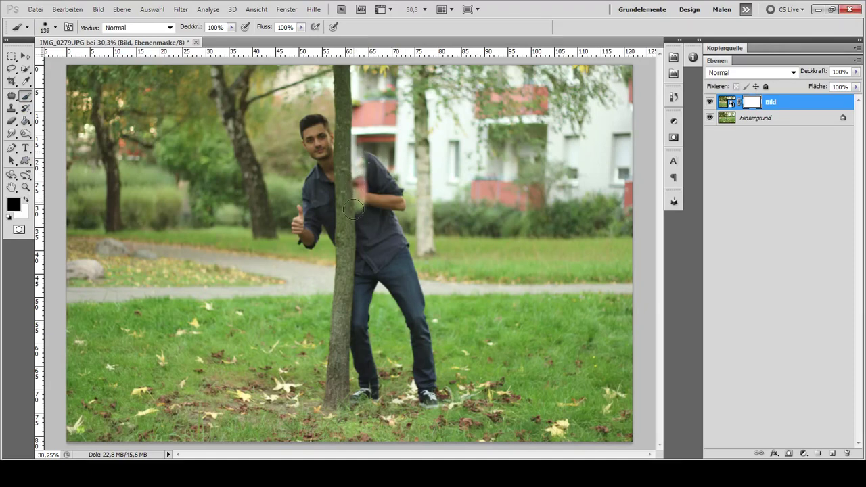
mouse_move(356, 197)
left_mouse_down()
mouse_move(356, 290)
mouse_move(375, 397)
mouse_move(357, 134)
mouse_move(371, 317)
left_mouse_up()
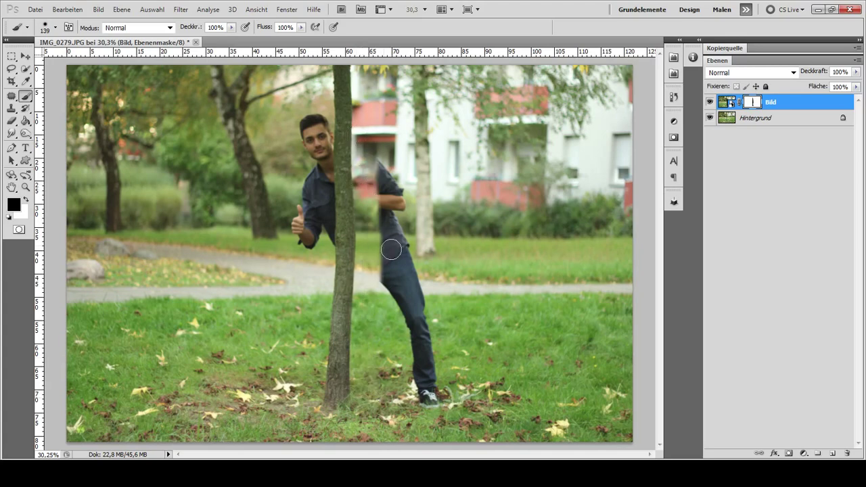
Step: With a much larger brush, mask out the man's leg right of the tree
right_click(391, 249)
left_click_drag(476, 253, 495, 254)
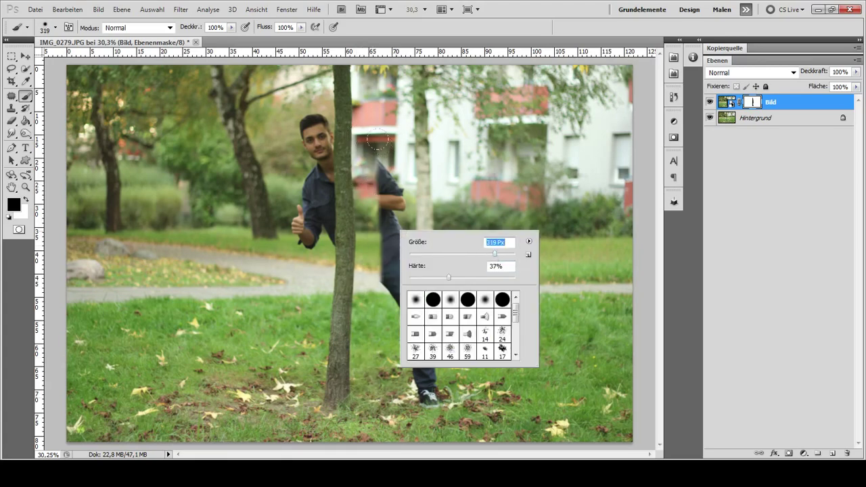
mouse_move(378, 140)
left_mouse_down()
mouse_move(425, 396)
mouse_move(389, 261)
left_mouse_up()
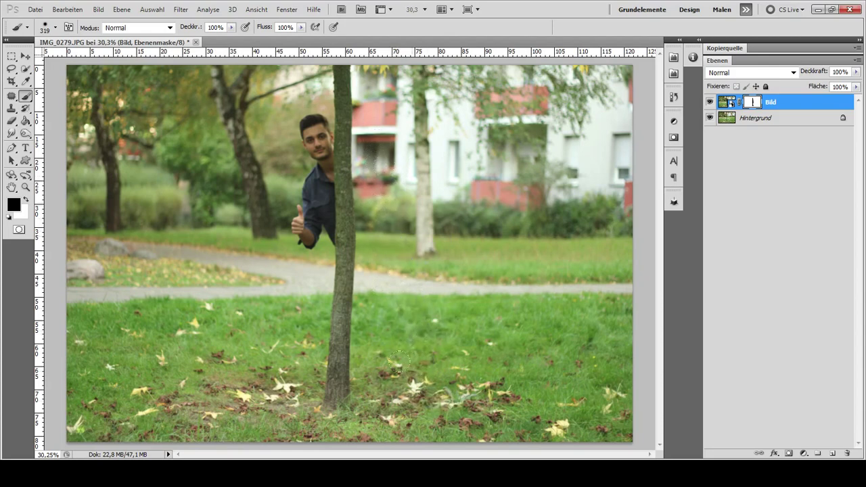
Step: Toggle the Bild layer on and off to check the mask, leaving it visible
left_click(710, 101)
left_click(710, 102)
left_click(710, 101)
left_click(711, 101)
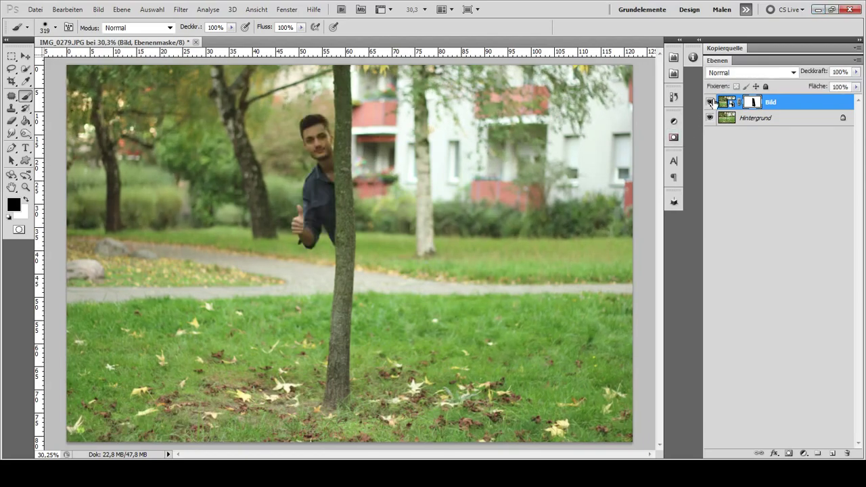
left_click(711, 102)
left_click(711, 102)
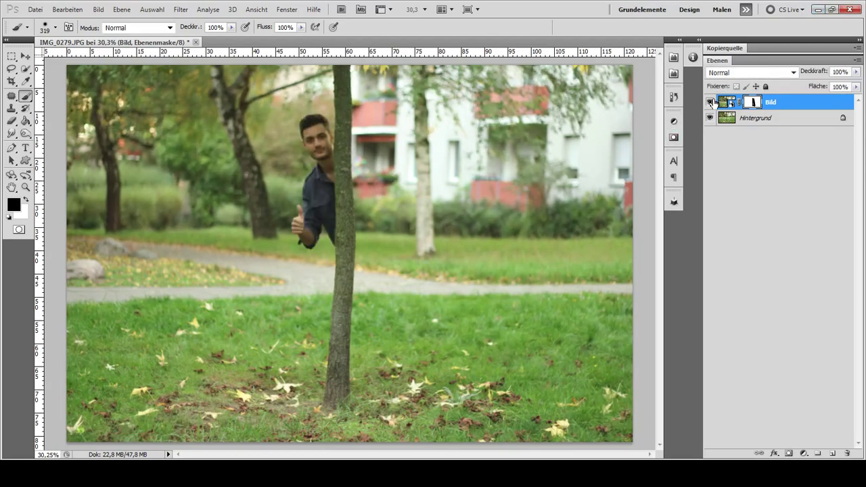
left_click(772, 119, "shift")
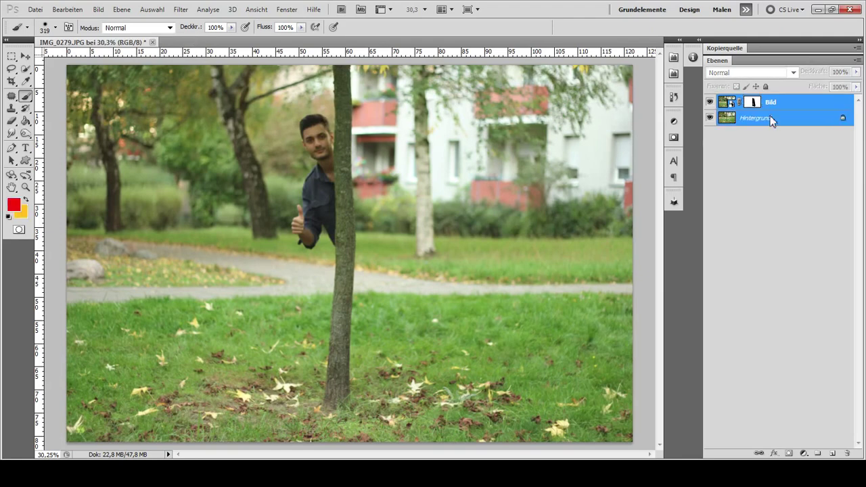
Step: Flatten both layers into one background and save it as JPEG Baum_Photoshop on the Desktop
right_click(772, 119)
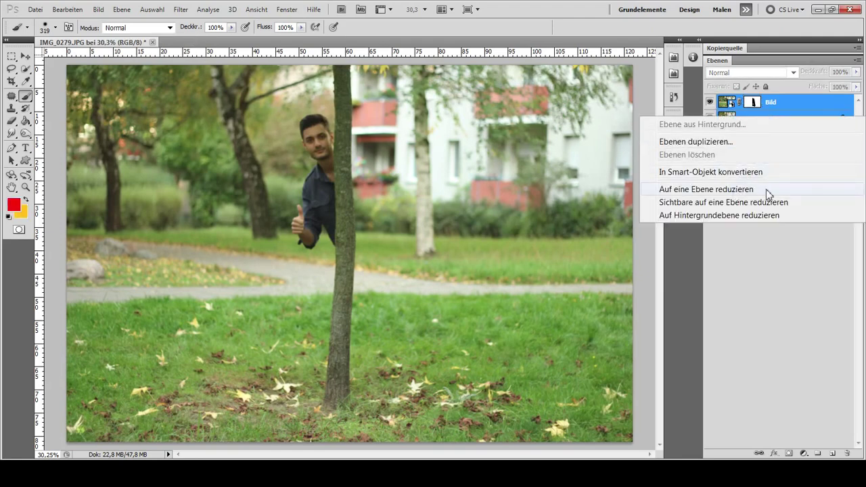
left_click(768, 191)
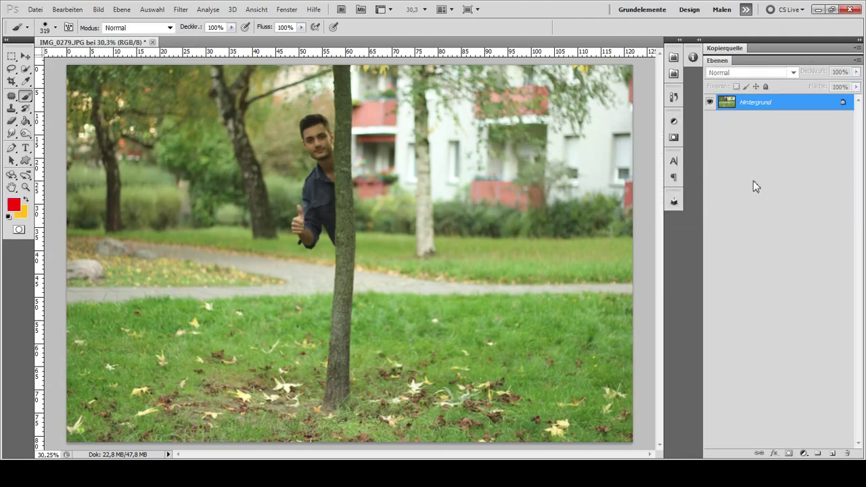
key("ctrl+shift+s")
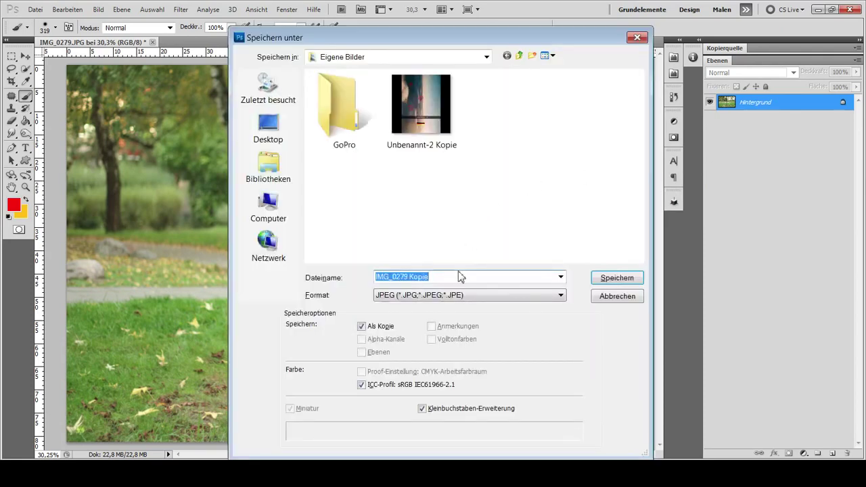
left_click(268, 126)
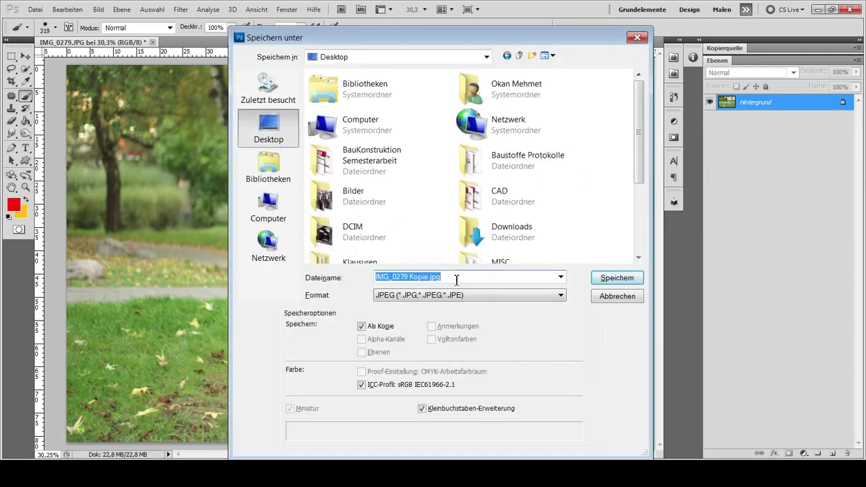
type("Baum_Photosho")
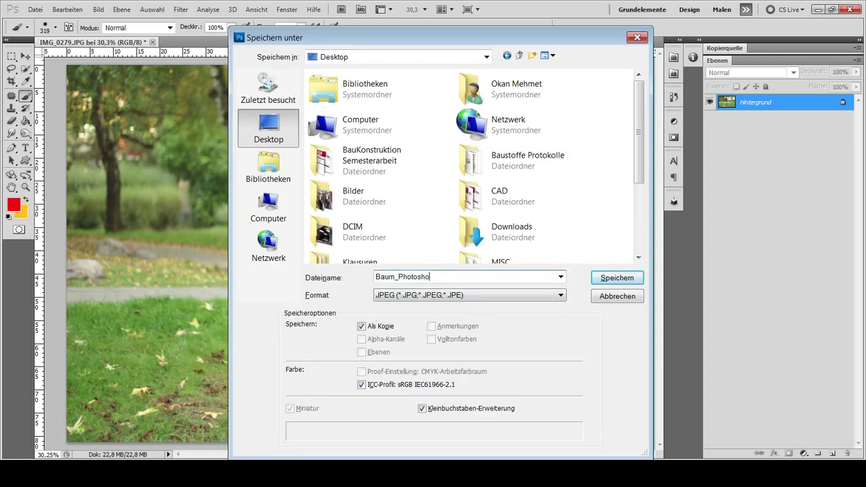
type("p")
key("Return")
key("Return")
key("b")
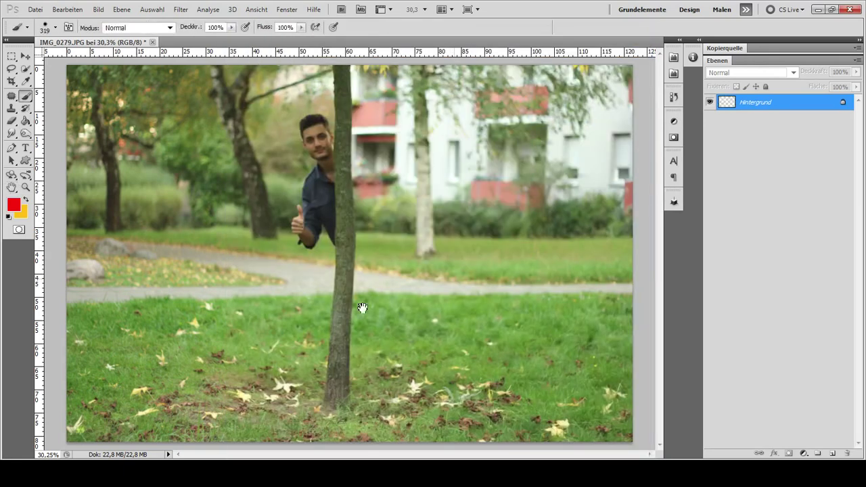
Step: Open Baum_Photoshop.jpg as a Camera Raw file via Öffnen als
left_click(34, 10)
left_click(68, 75)
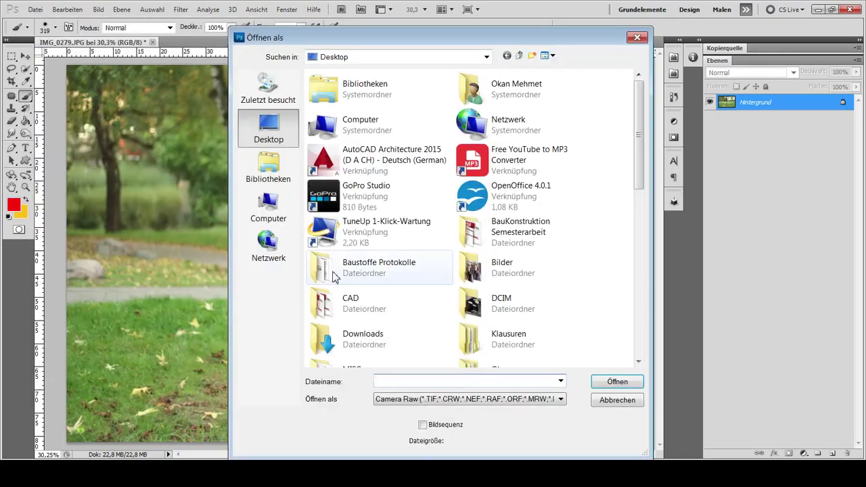
type("baum")
key("Down")
key("Return")
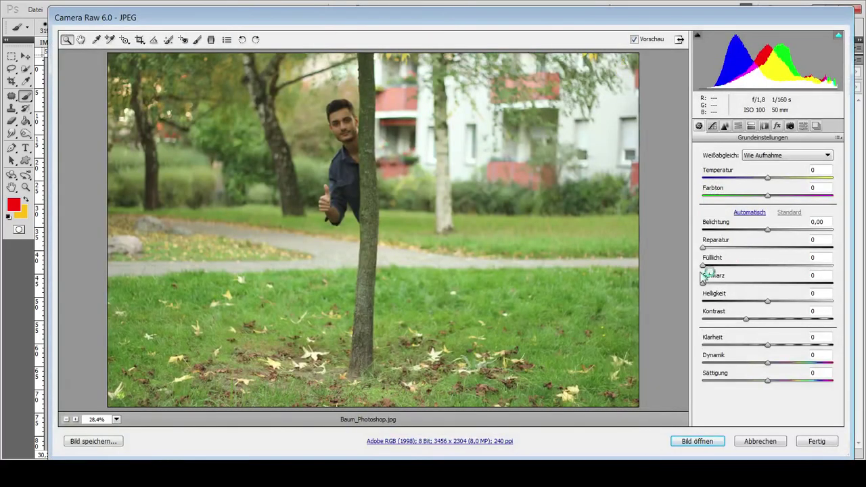
Step: Raise fill light and clarity, set recovery to 72 and exposure to +0,35
left_click_drag(704, 268, 751, 274)
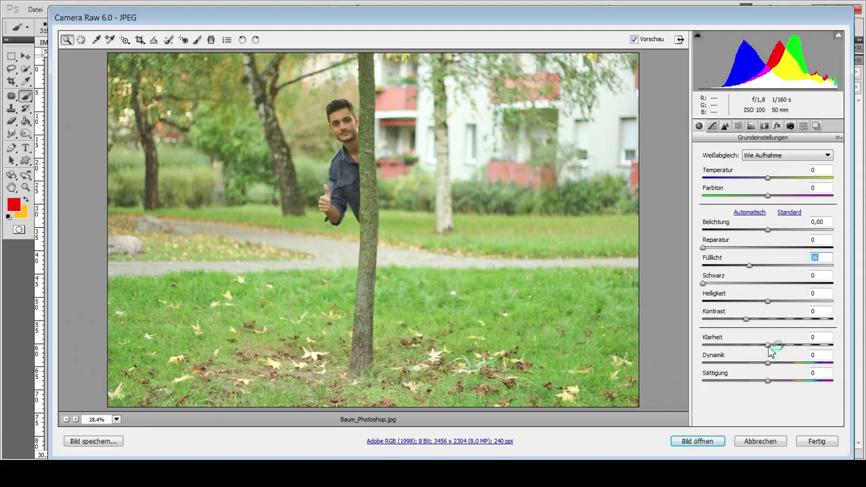
left_click_drag(769, 349, 815, 353)
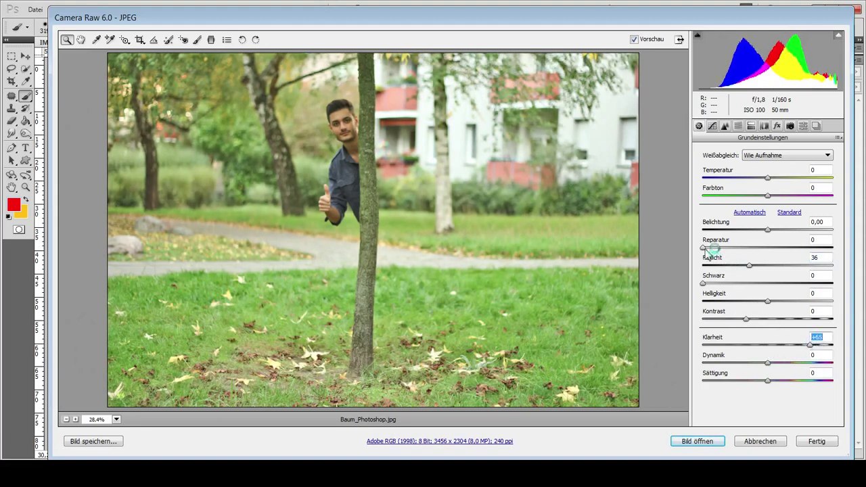
left_click_drag(704, 248, 797, 251)
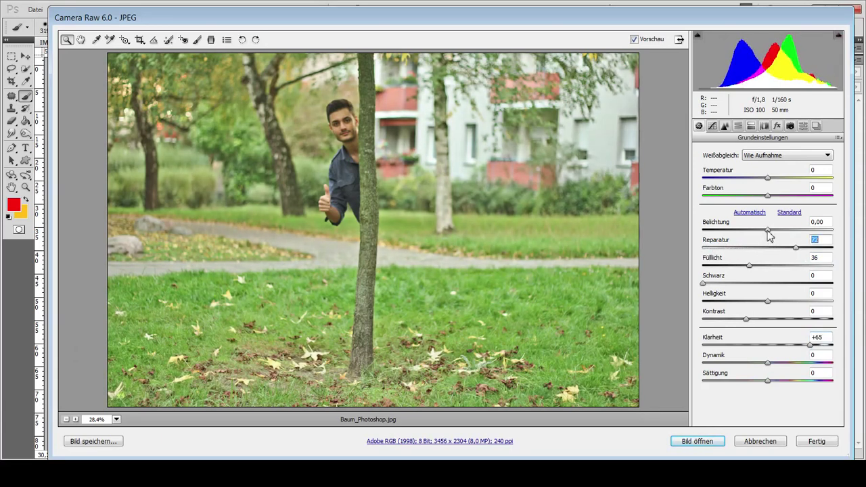
left_click_drag(769, 234, 777, 237)
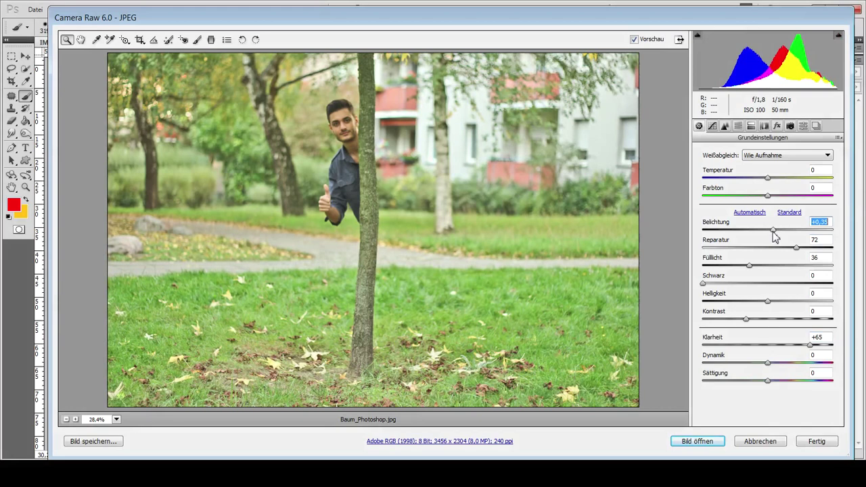
left_click(818, 172)
Step: Warm the colour temperature to +3 and lower the blacks to 2
left_click_drag(769, 178, 773, 181)
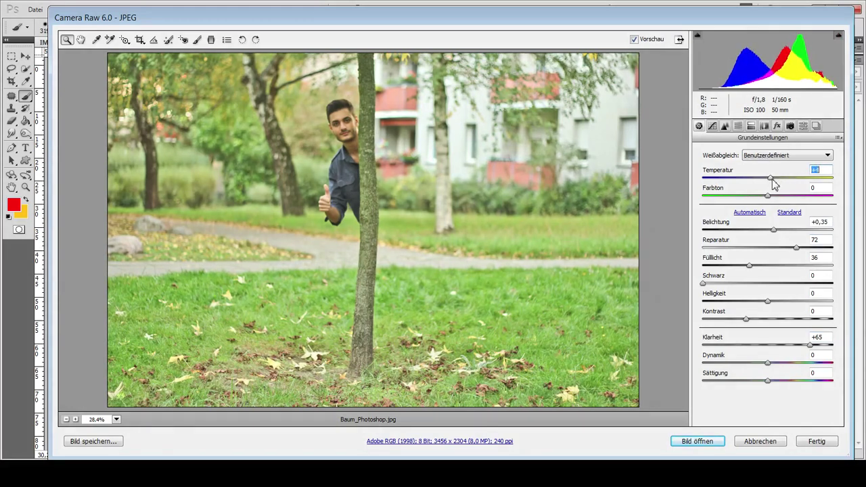
key("Down")
key("Down")
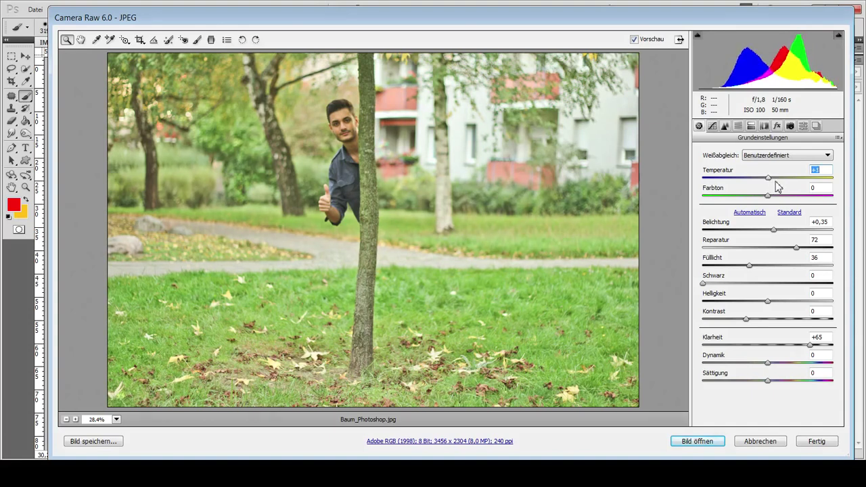
key("Up")
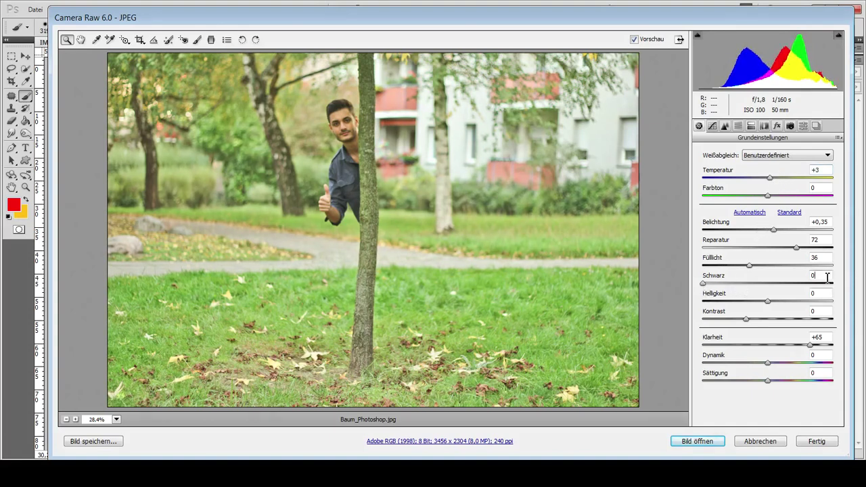
key("Up")
key("Up")
key("Up")
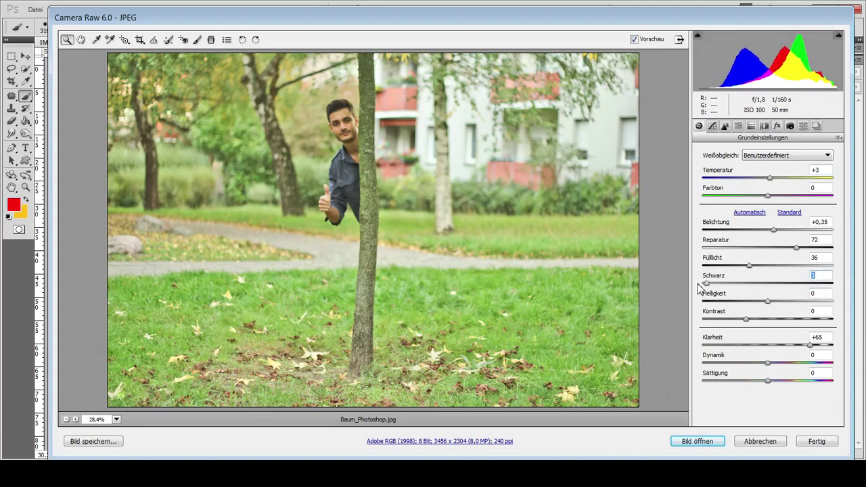
key("Down")
Step: Settle clarity at +48 and fill light at 40, lowering the blacks slightly further
mouse_move(811, 346)
left_mouse_down()
mouse_move(826, 347)
mouse_move(800, 348)
left_mouse_up()
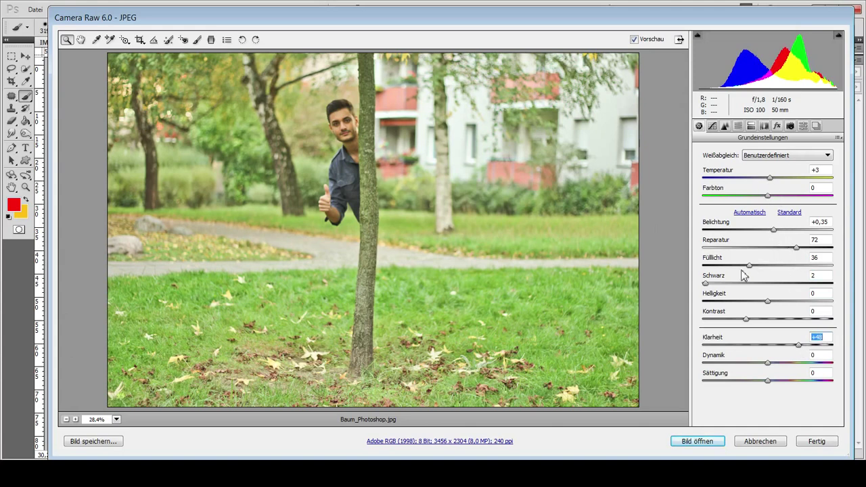
mouse_move(753, 272)
left_mouse_down()
mouse_move(774, 270)
mouse_move(758, 273)
left_mouse_up()
left_click_drag(706, 284, 715, 292)
key("Down")
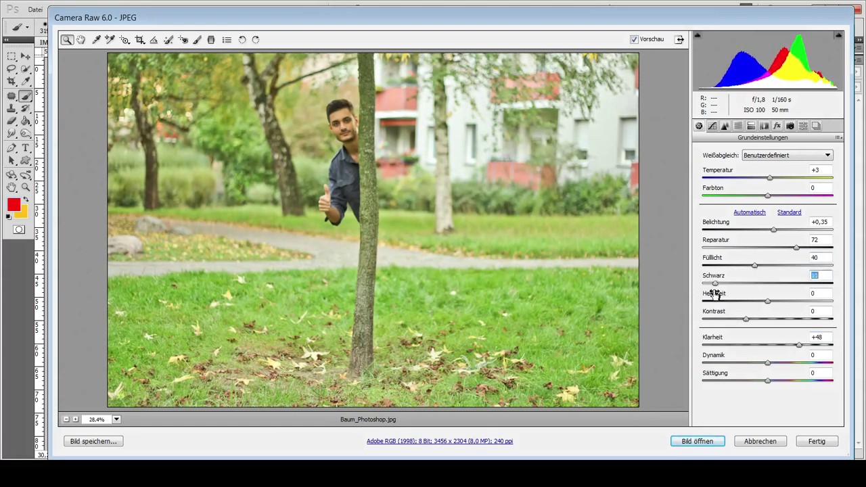
key("Down")
key("Down")
key("Down")
key("Down")
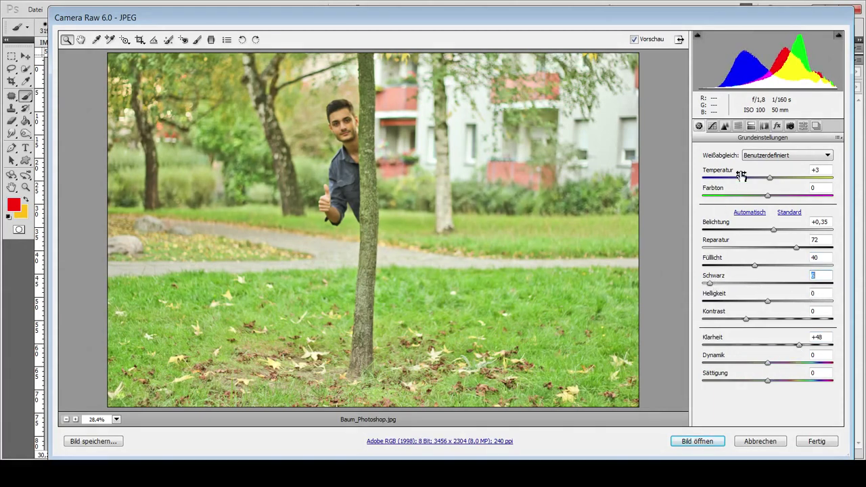
left_click(726, 128)
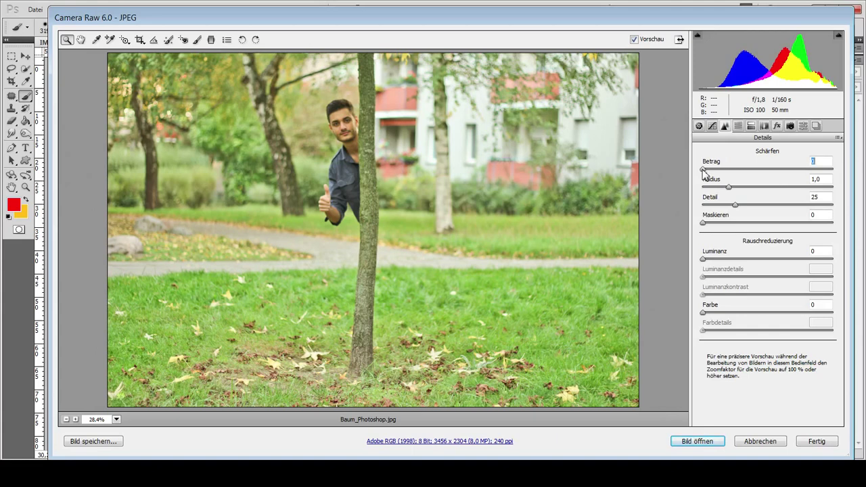
Step: Raise sharpening amount to about 65 and boost yellow and green saturation to +23
left_click_drag(704, 173, 760, 170)
left_click(738, 126)
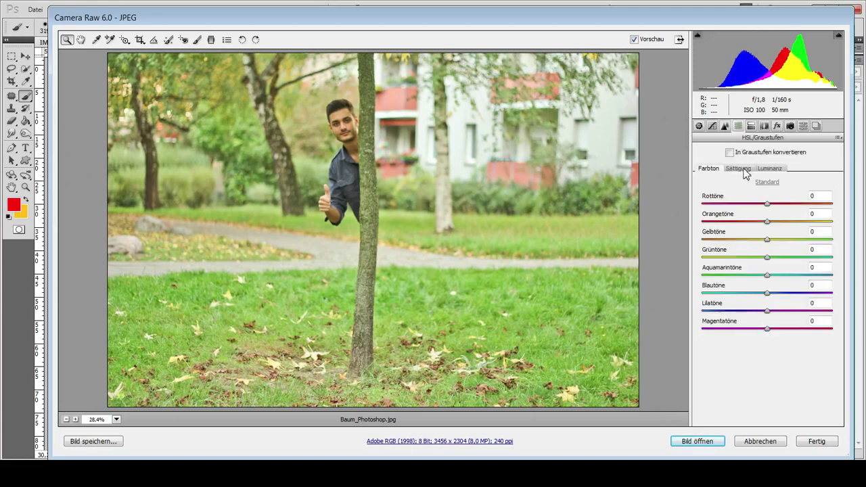
left_click(744, 171)
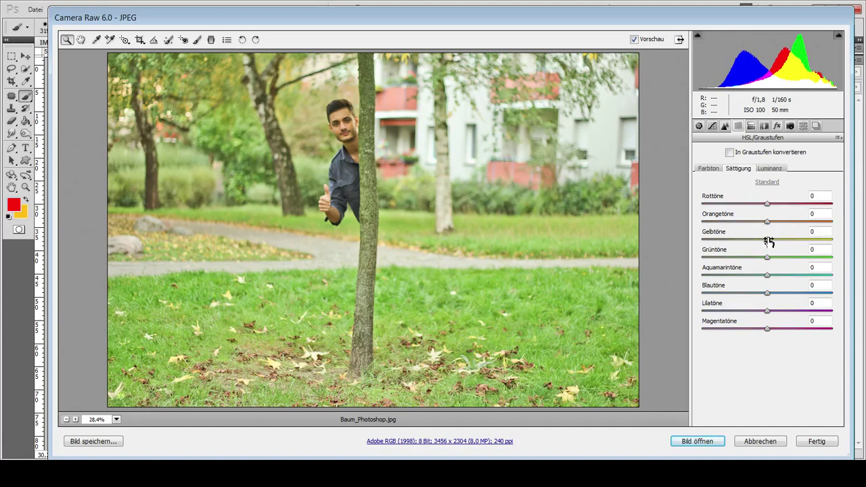
mouse_move(768, 241)
left_mouse_down()
mouse_move(797, 236)
mouse_move(781, 242)
mouse_move(773, 257)
mouse_move(782, 256)
left_mouse_up()
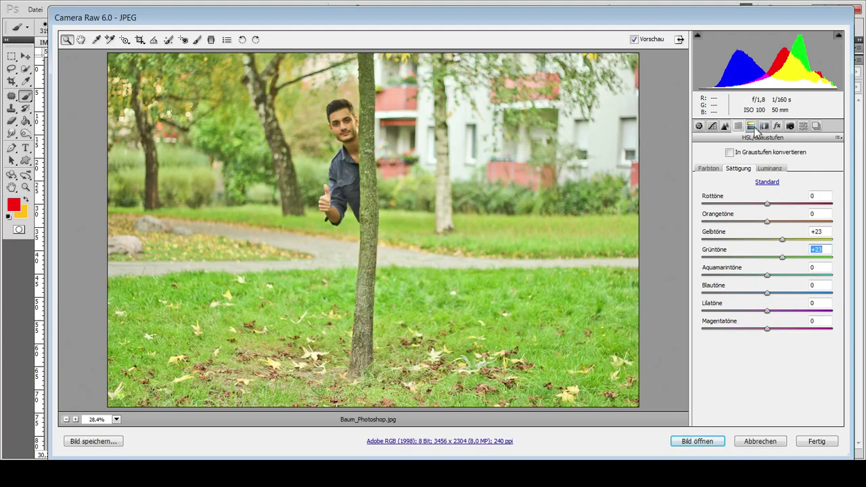
Step: Add a -10 corner vignette, raise blue primary saturation to +24, and open the image
left_click(777, 125)
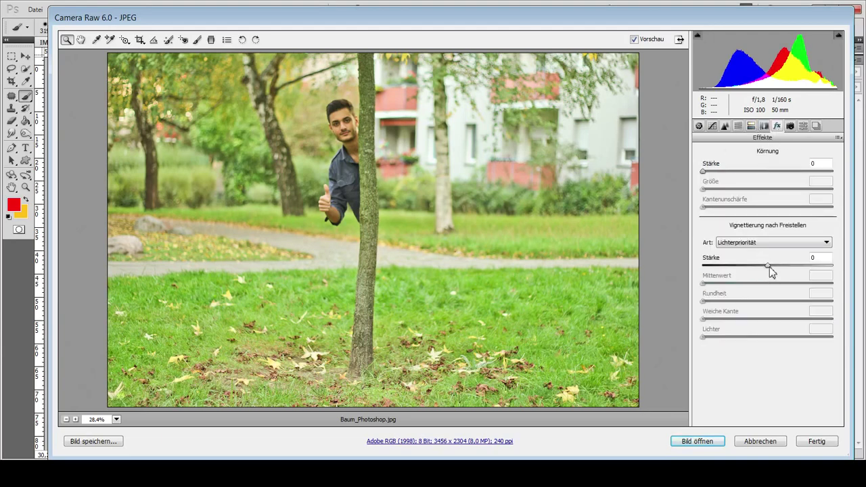
left_click_drag(769, 267, 764, 267)
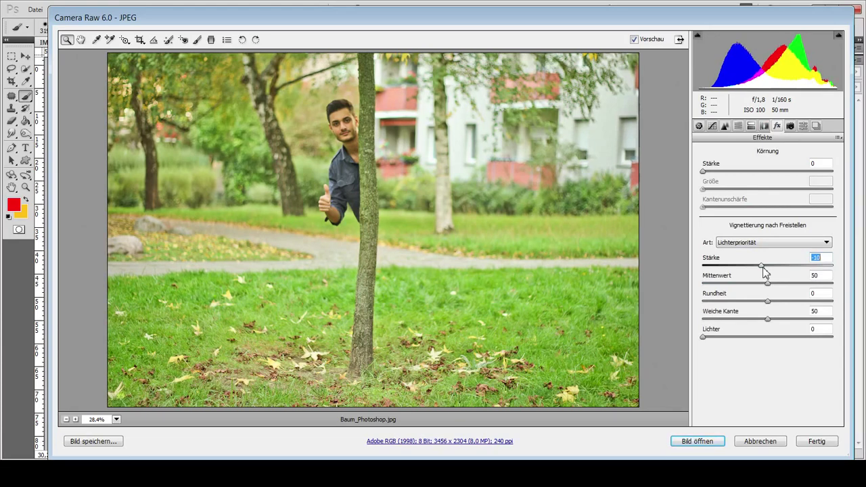
left_click(790, 126)
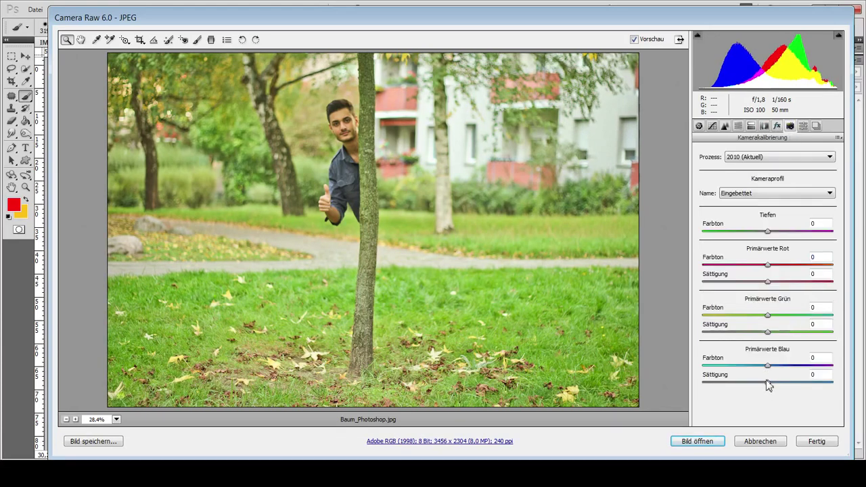
left_click_drag(769, 387, 786, 388)
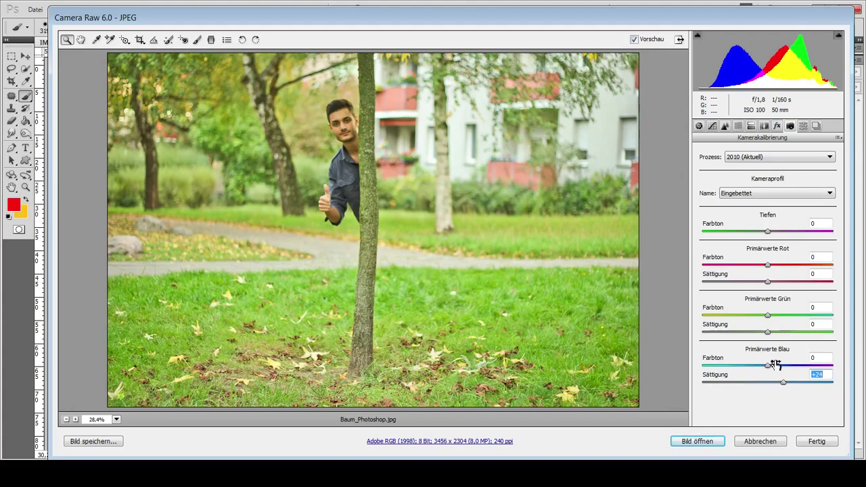
left_click(709, 444)
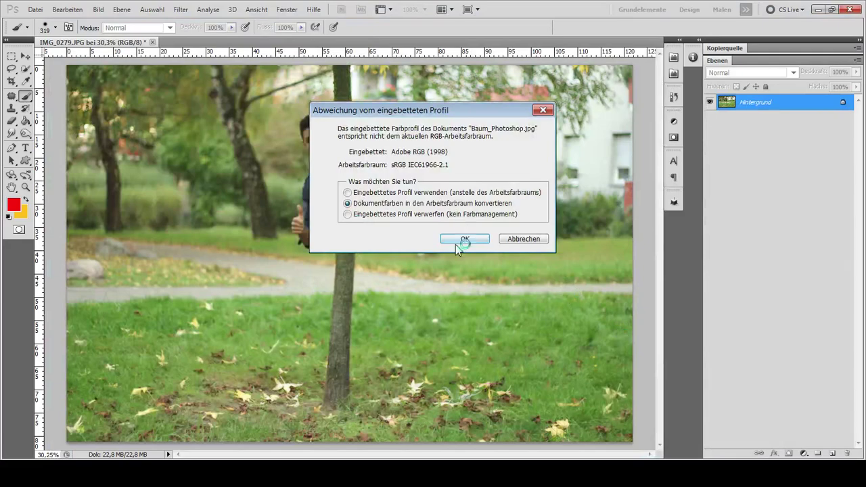
Step: Accept the working colour-space conversion and compare the edited photo with the original IMG_0279.JPG
left_click(459, 241)
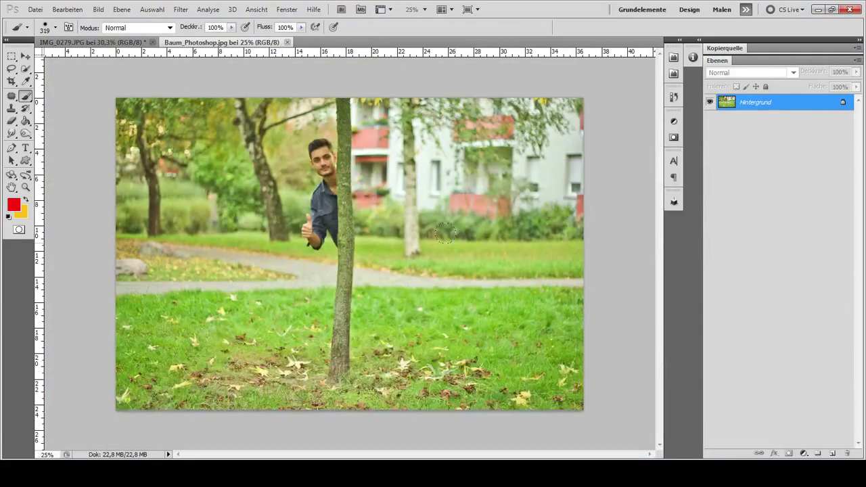
key("ctrl+Tab")
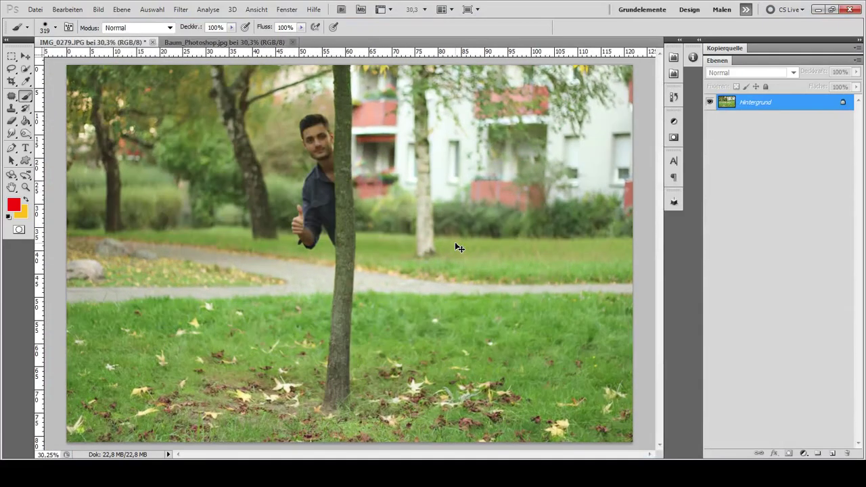
key("ctrl+Tab")
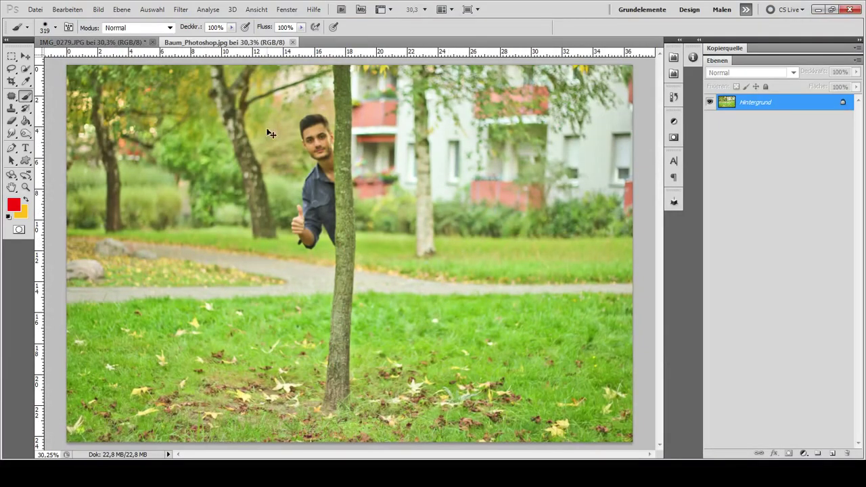
left_click(156, 44)
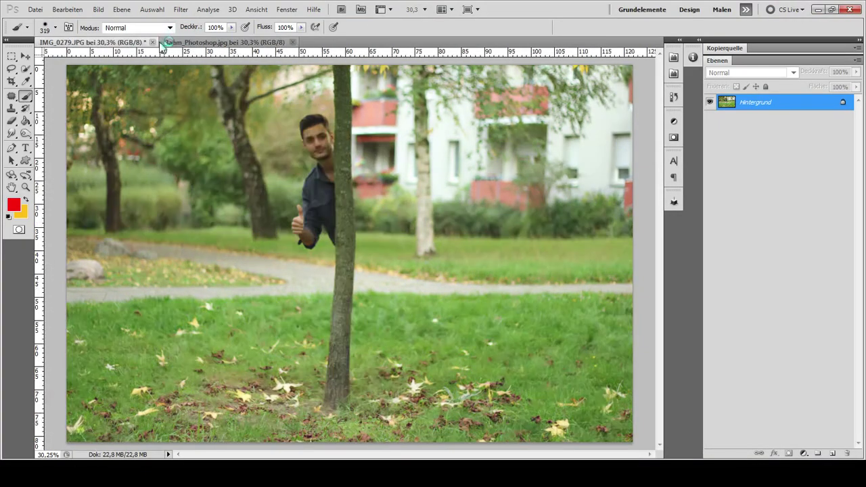
left_click(164, 43)
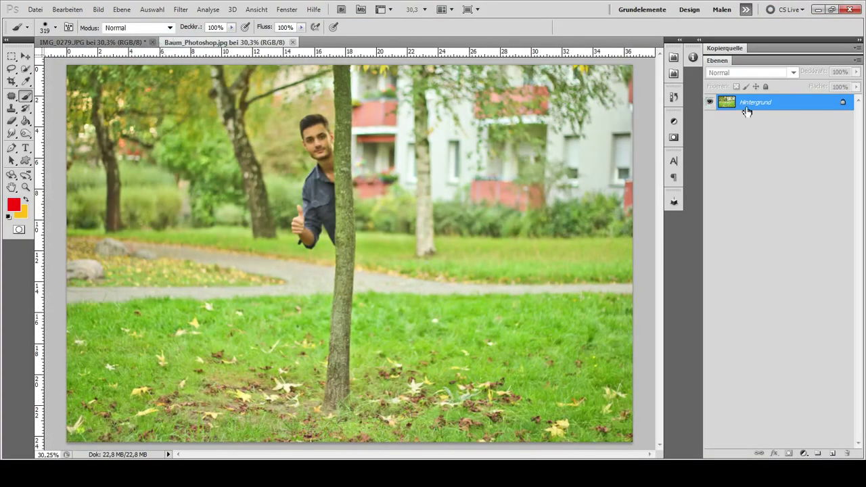
Step: Duplicate Hintergrund twice and set the top copy's Hue/Saturation saturation to -100
left_click_drag(778, 111, 830, 450)
left_click_drag(787, 108, 833, 453)
left_click_drag(789, 102, 832, 454)
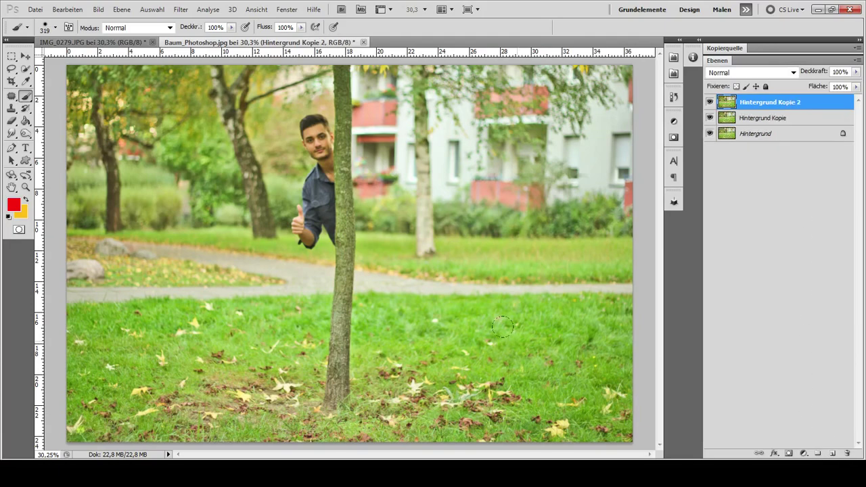
key("ctrl+u")
left_click_drag(680, 281, 624, 287)
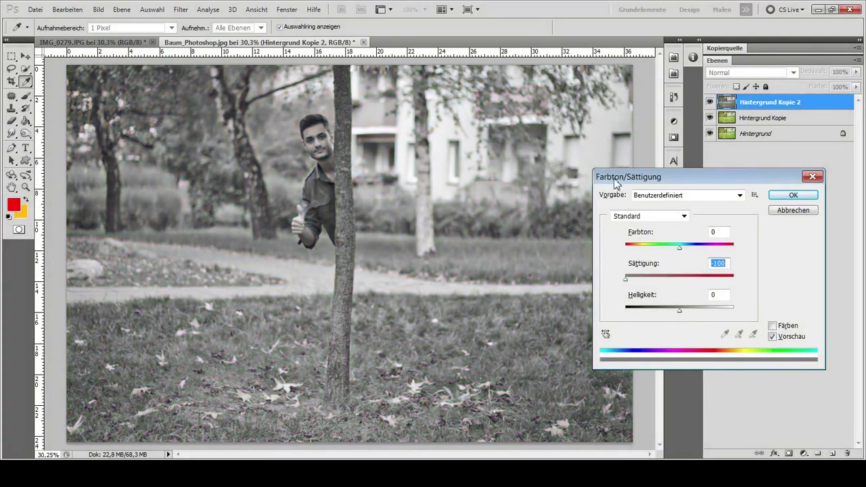
Step: Apply the full desaturation, duplicate the grey layer, and invert the new copy
left_click(785, 196)
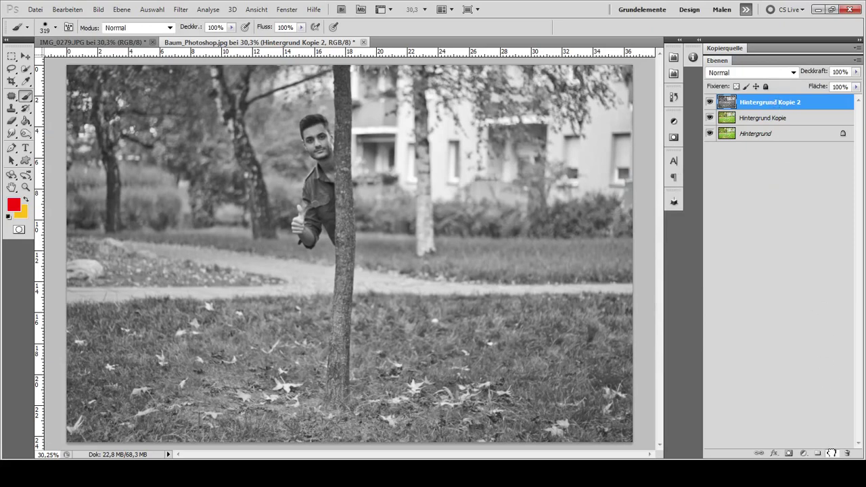
left_click_drag(823, 335, 833, 454)
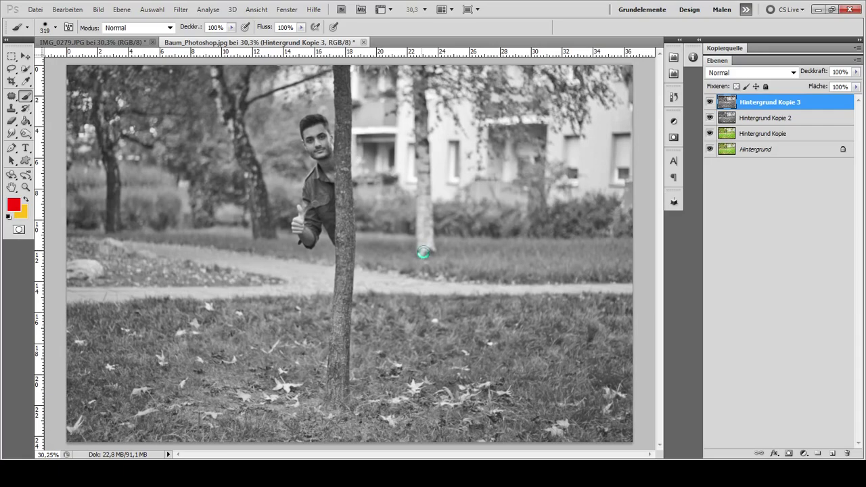
key("ctrl+i")
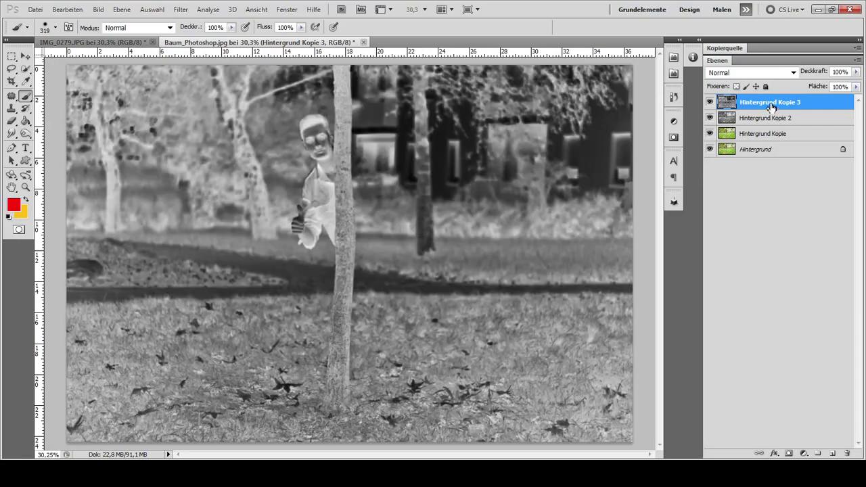
Step: Rename the inverted layer to STRG+I and set its blend mode to Strahlendes Licht
double_click(772, 105)
type("STRG+I")
key("Return")
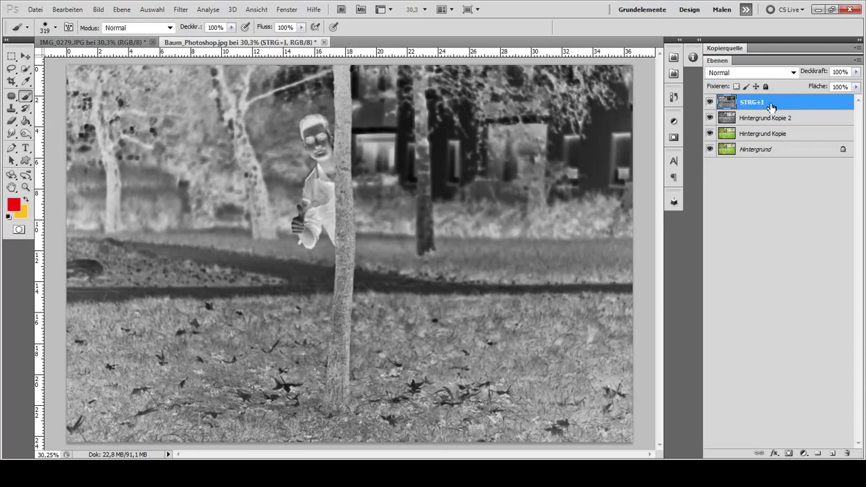
left_click(794, 73)
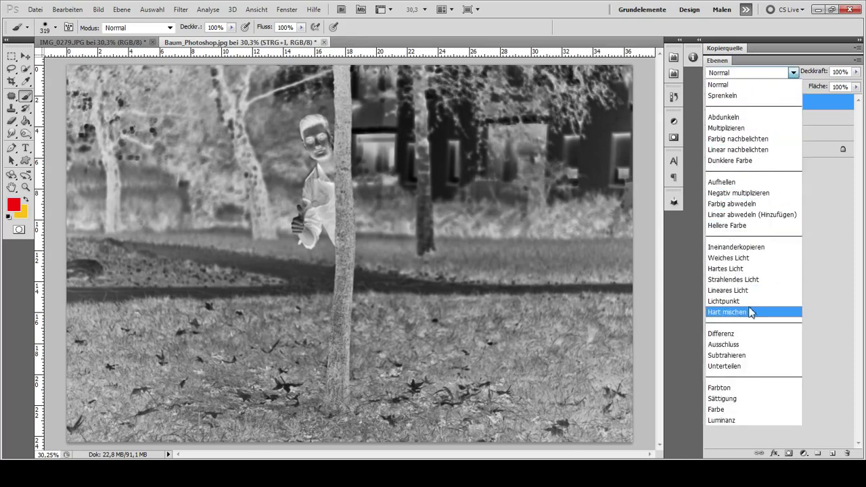
left_click(748, 280)
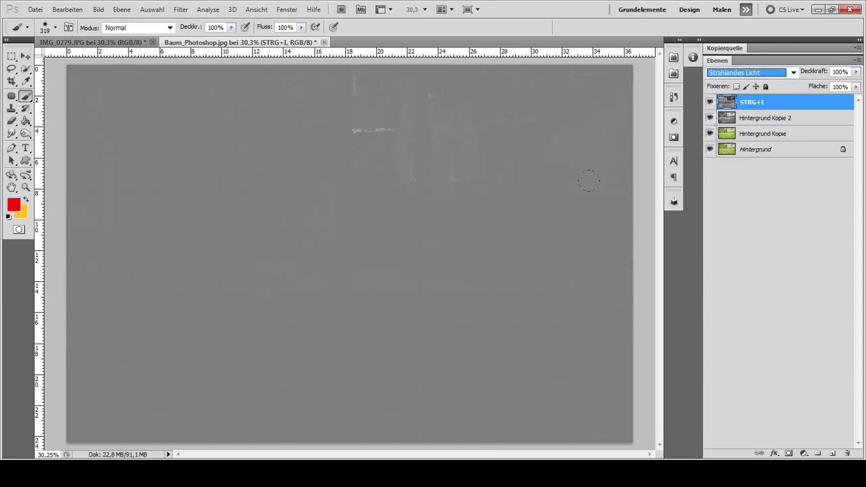
Step: Apply Matter machen blur (Radius 7, Schwellenwert 226) and merge with Hintergrund Kopie 2
left_click(181, 10)
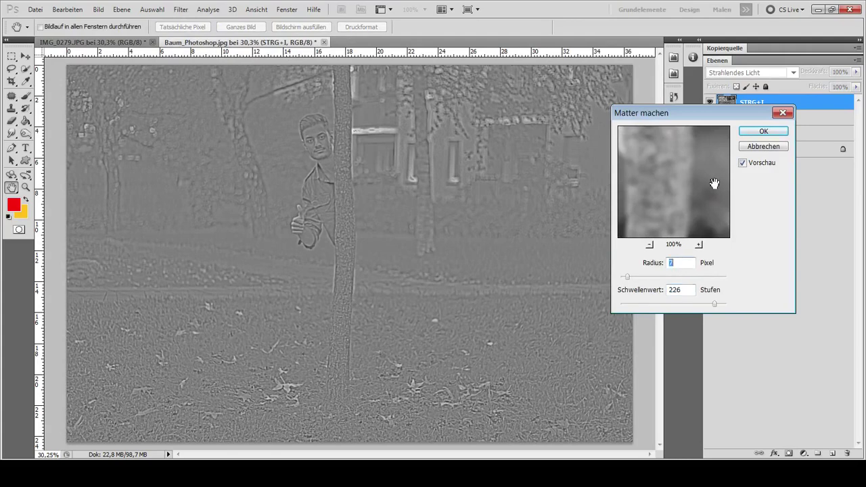
left_click(751, 133)
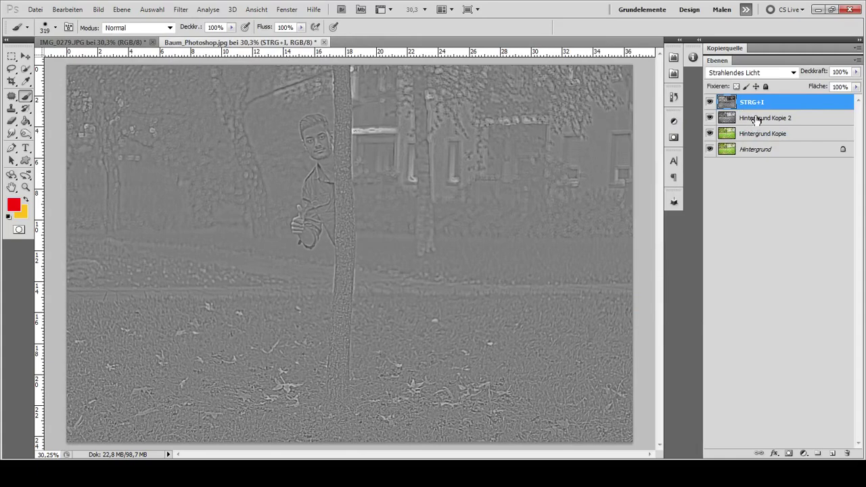
left_click(757, 119, "shift")
right_click(757, 117)
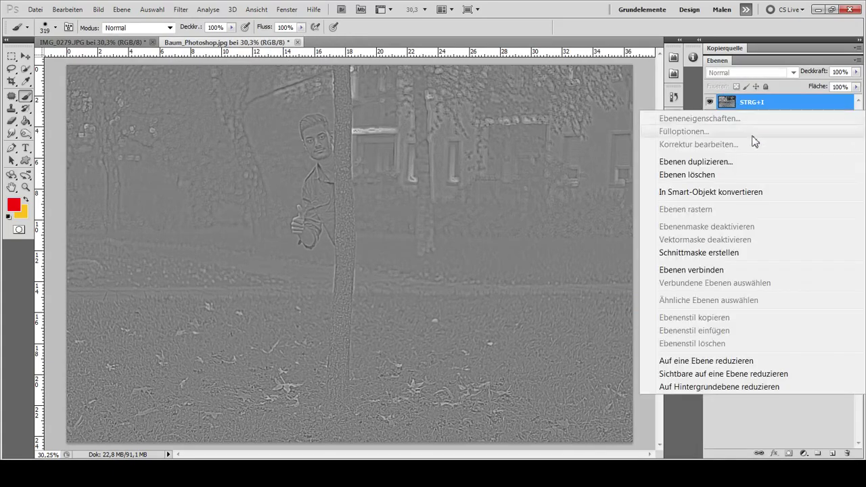
left_click(704, 361)
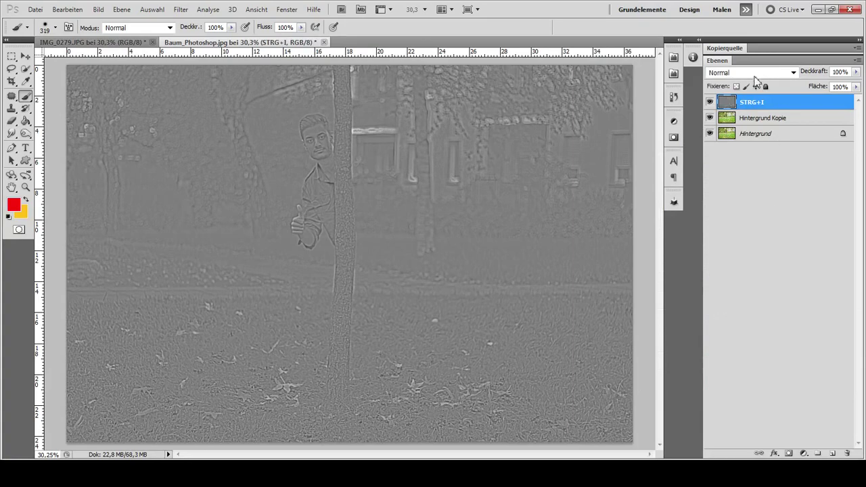
Step: Set the merged layer to Ineinanderkopieren and toggle it to compare the sharpening effect
left_click(754, 73)
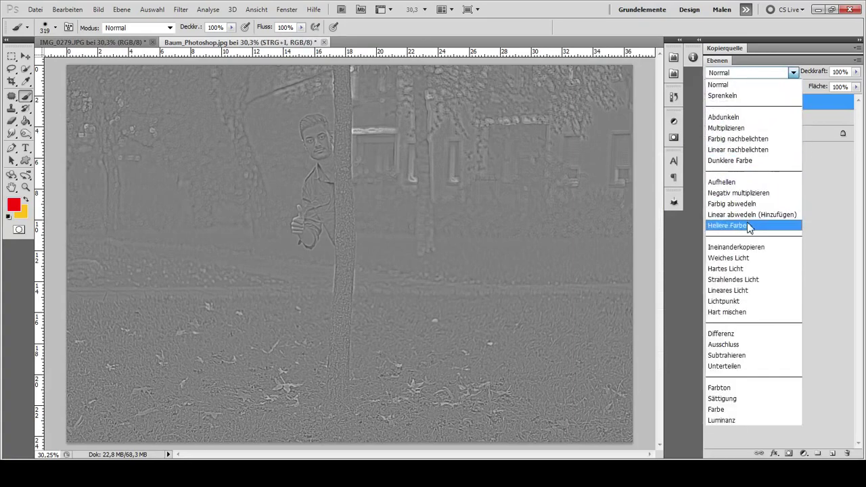
left_click(750, 248)
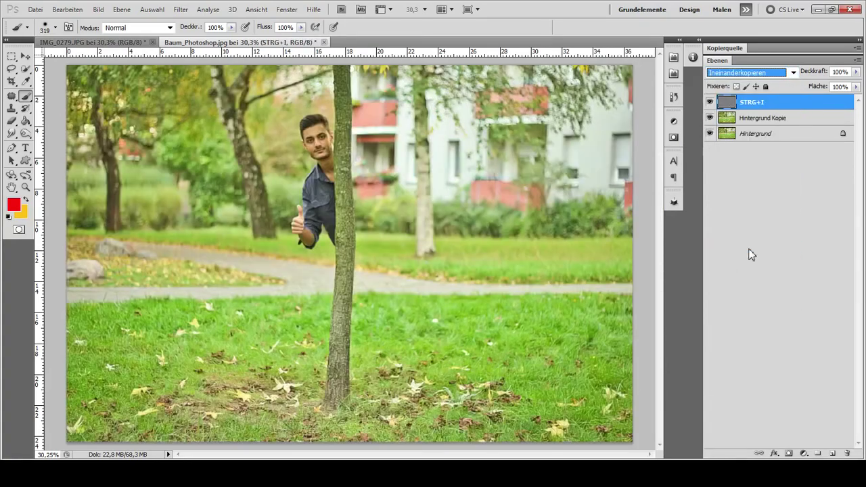
key("Return")
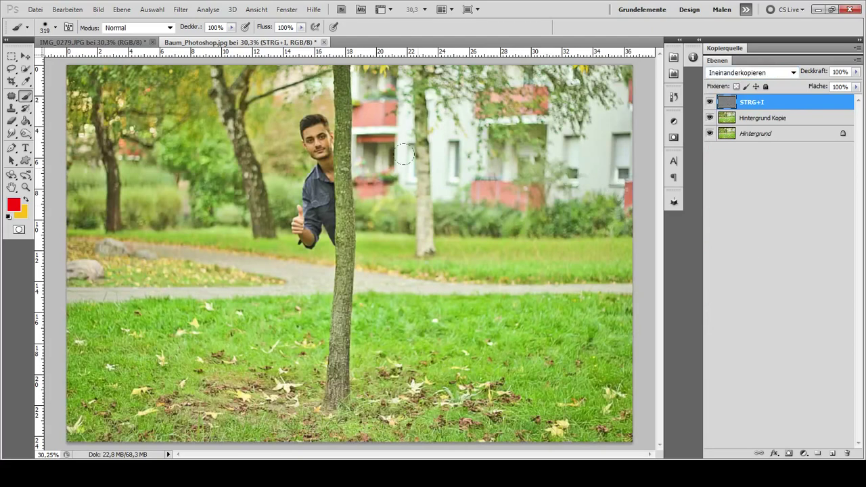
scroll(404, 154, "up", 1)
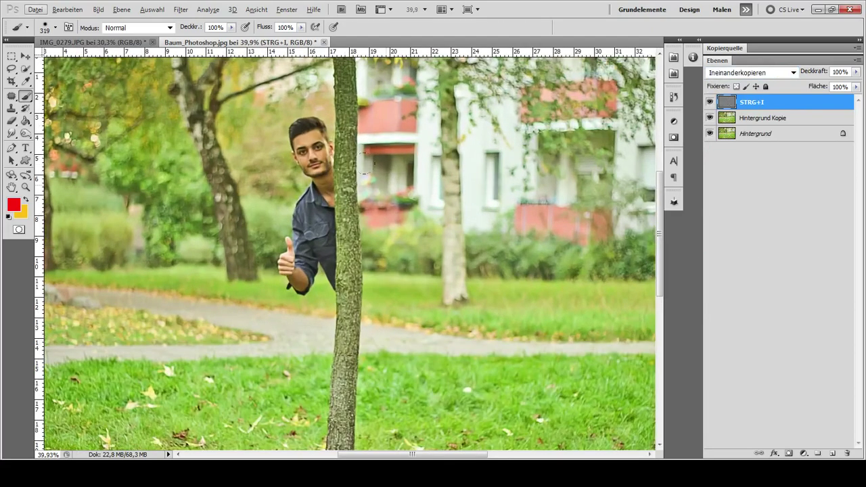
left_click(709, 103)
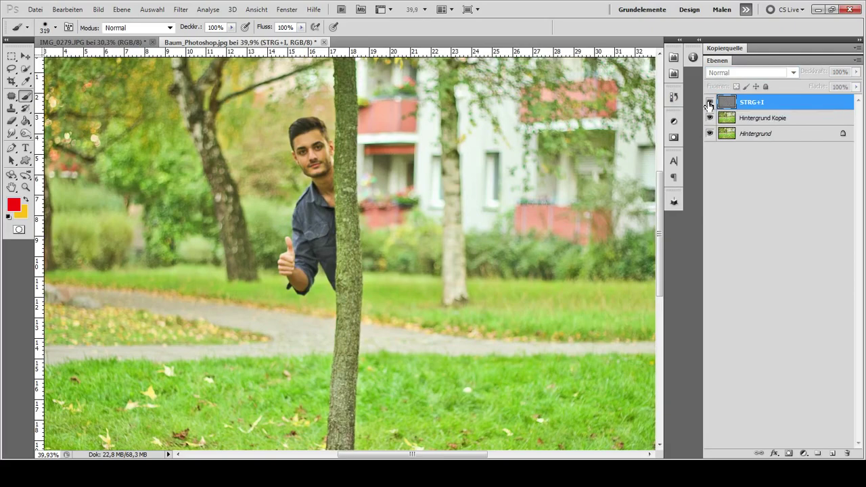
left_click(710, 102)
left_click(710, 103)
left_click(709, 103)
scroll(520, 145, "down", 2)
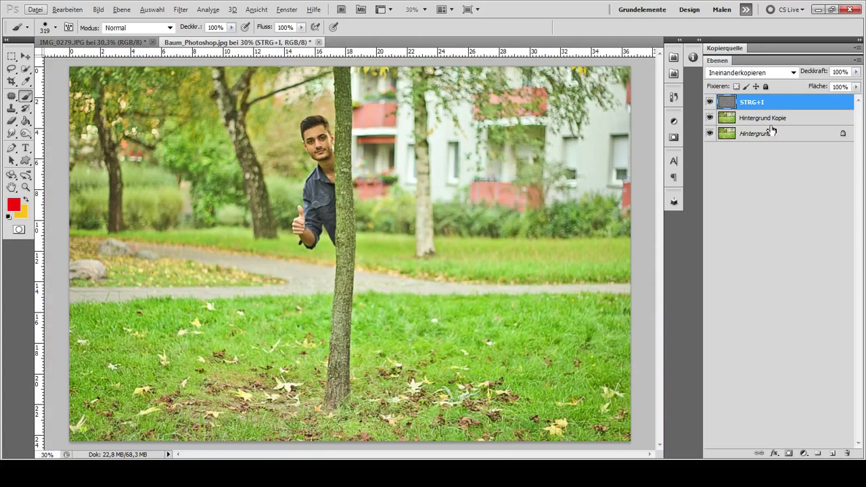
left_click(772, 119, "shift")
Step: Merge STRG+I with Hintergrund Kopie and add a Tonwertkorrektur adjustment layer
right_click(770, 122)
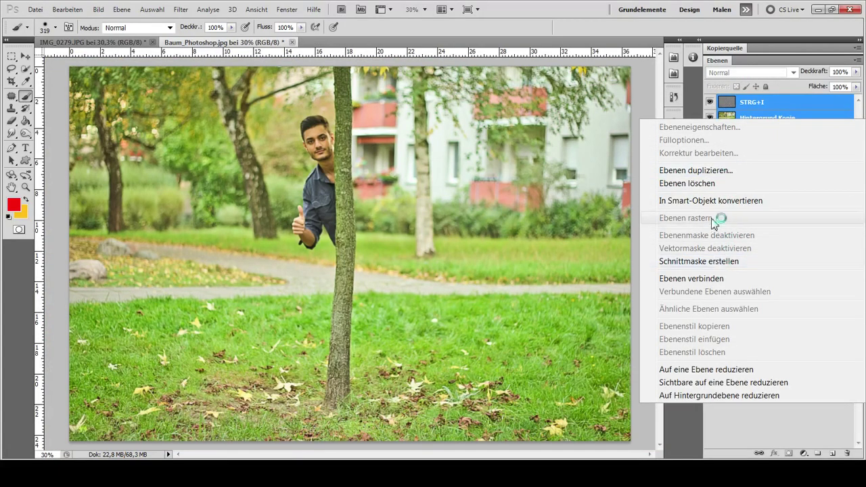
left_click(715, 368)
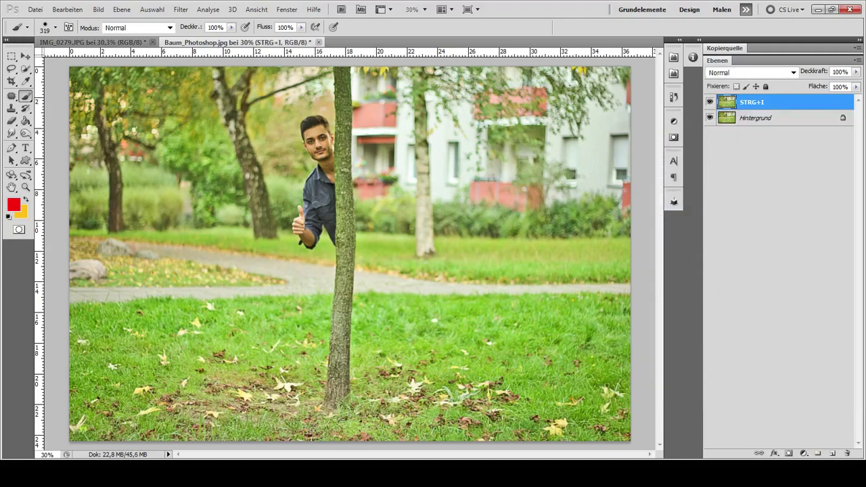
left_click(807, 456)
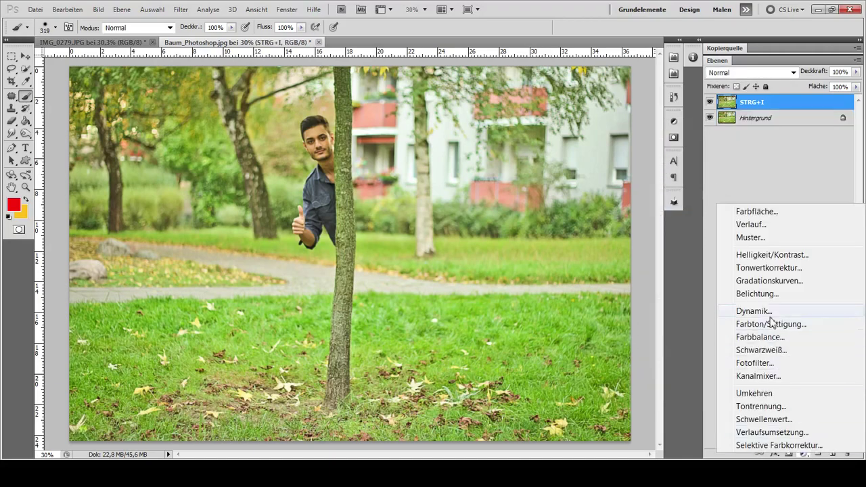
left_click(771, 271)
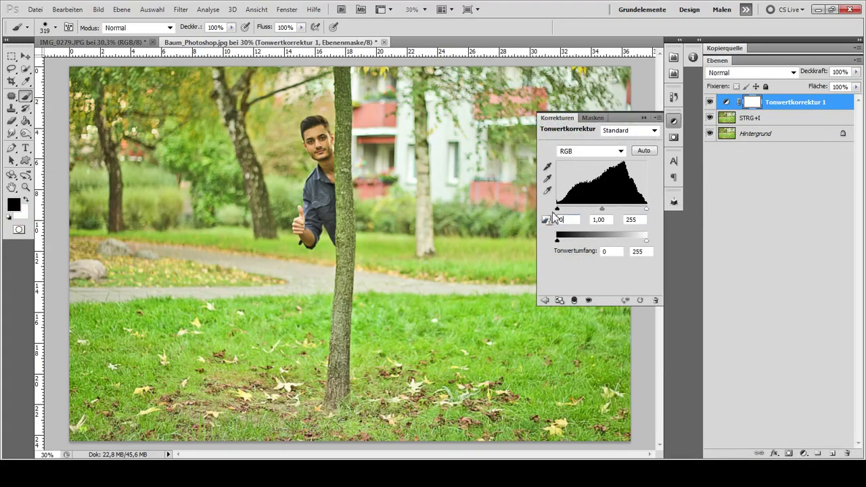
Step: Set the Levels black point to 9 and midtones to 1,04
left_click_drag(558, 210, 560, 210)
left_click(607, 219)
key("Down")
key("shift+Up")
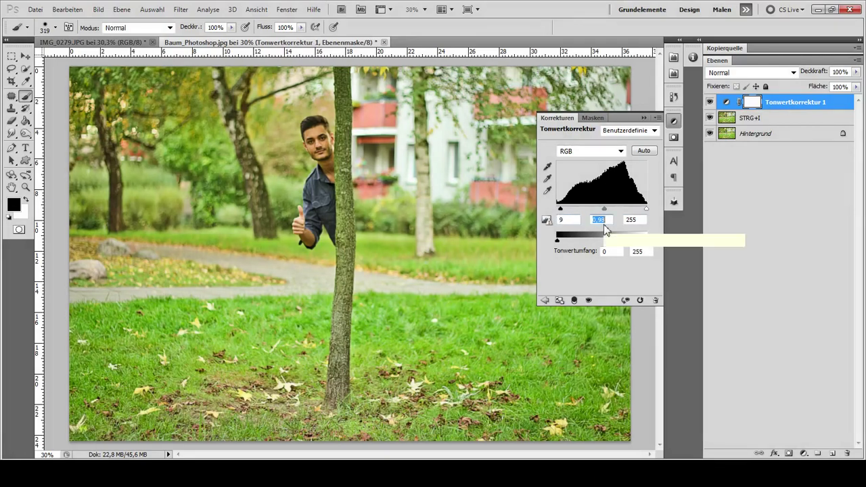
key("Up")
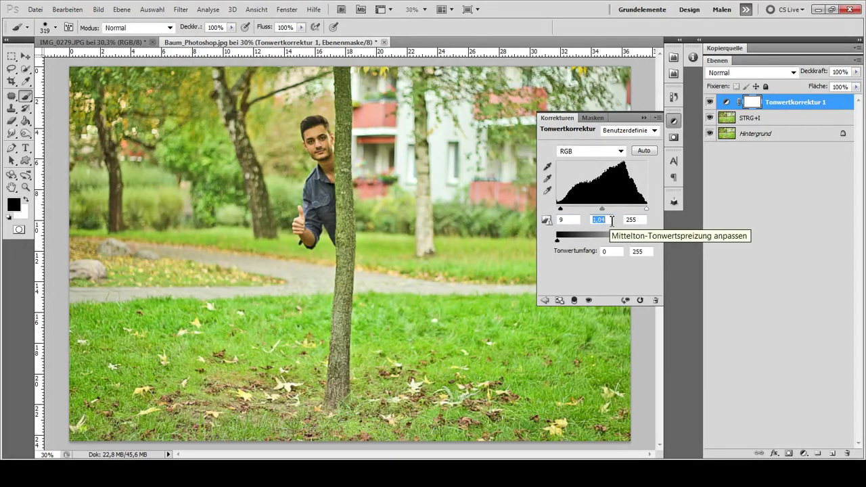
Step: Merge the Levels adjustment into the STRG+I layer
left_click(790, 119, "shift")
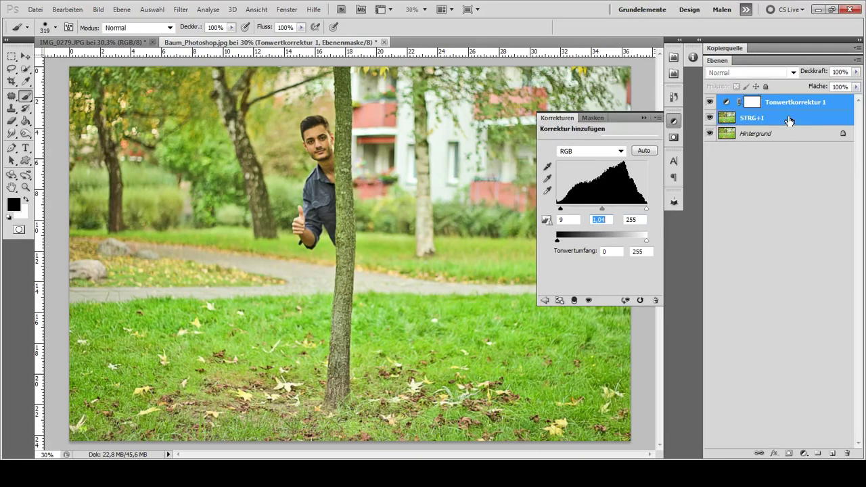
right_click(790, 120)
left_click(732, 368)
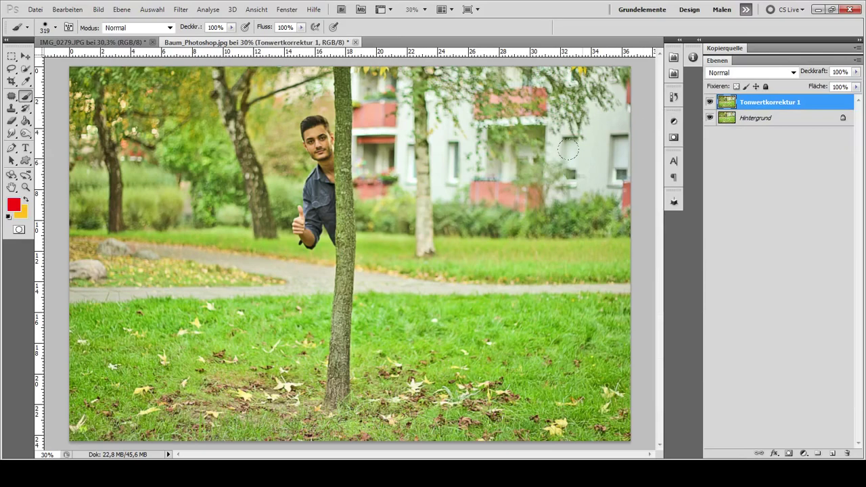
Step: In Speichern unter, choose JPEG format and replace the 'Kopie' part of the file name
key("ctrl+shift+s")
left_click(480, 296)
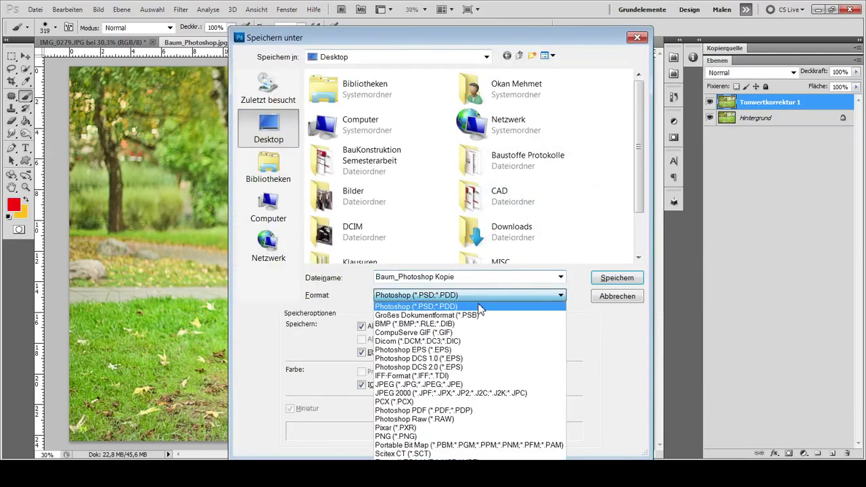
left_click(429, 385)
left_click(468, 277)
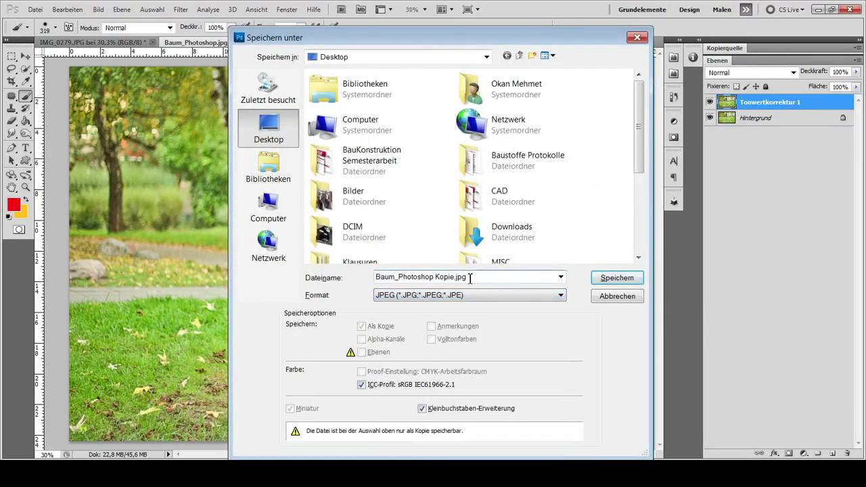
left_click_drag(469, 277, 435, 277)
type("_ENDE")
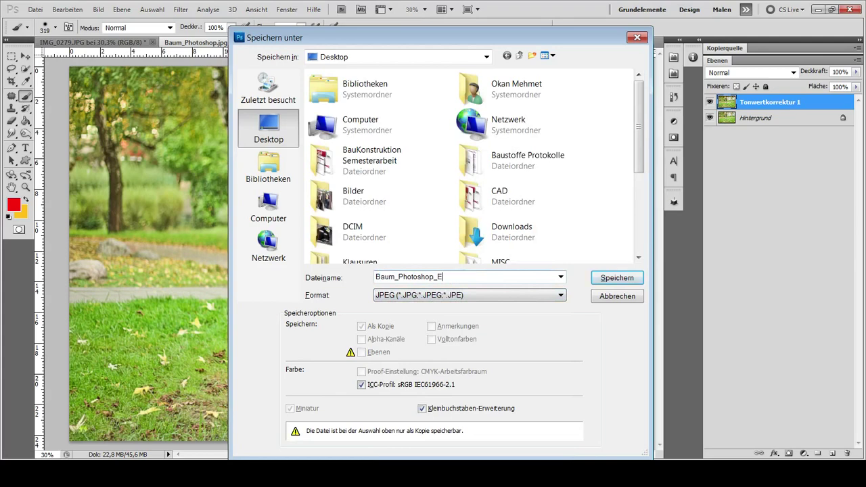